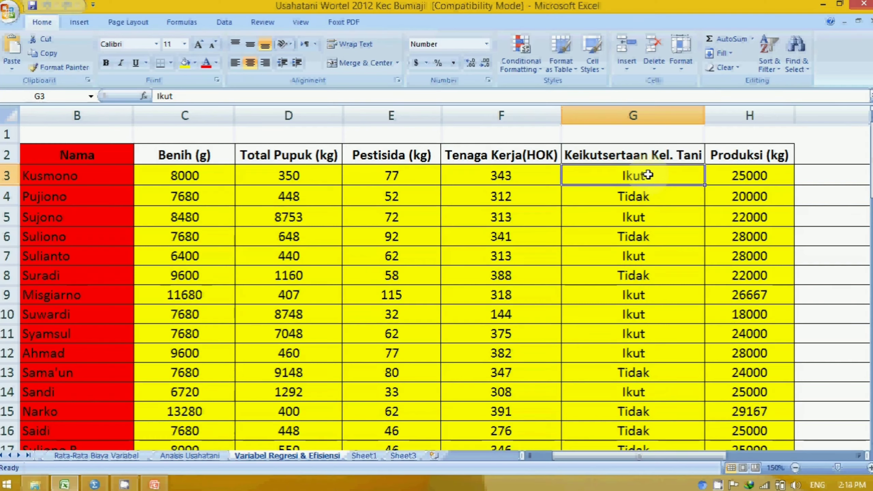
Code the Keikutsertaan Kel. Tani entries numerically: 1 in G3, 0 in G4, 1 in G5 and 1 in G7
type("1")
key("Return")
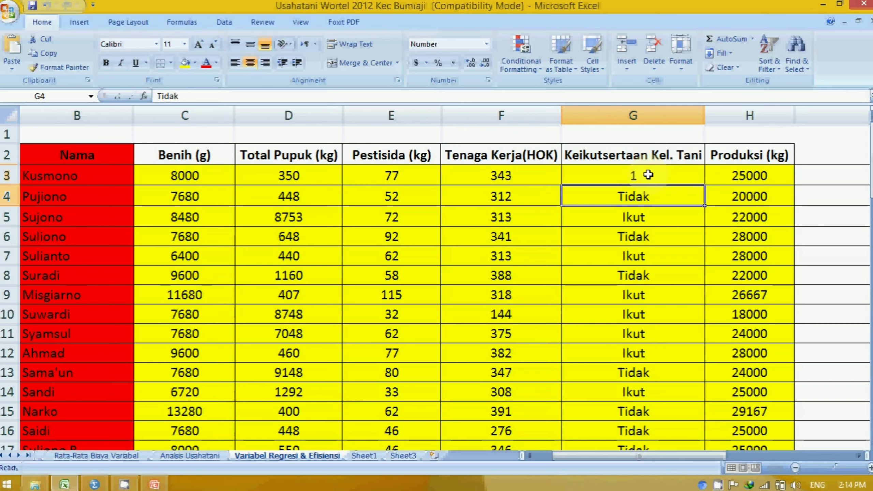
type("0")
key("Return")
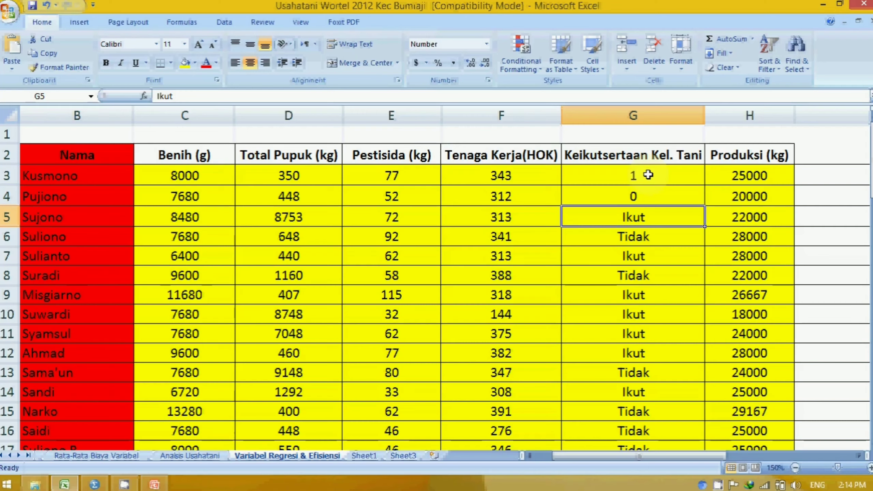
type("1")
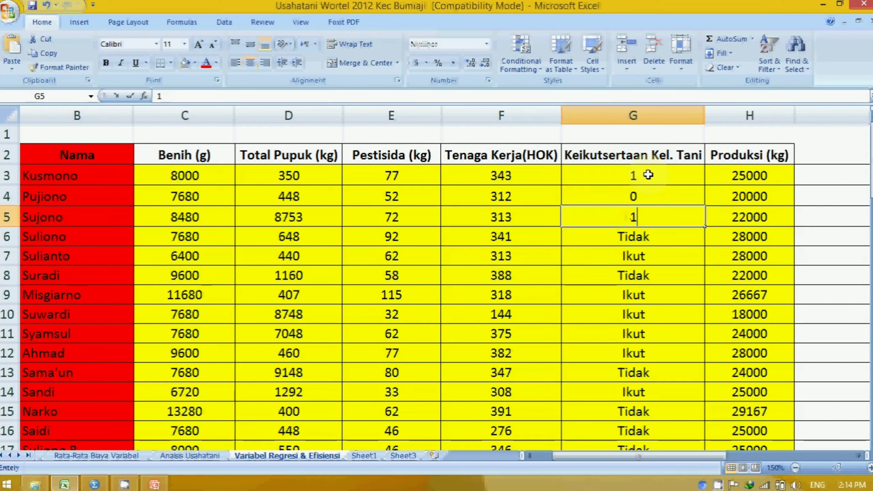
key("Return")
key("Return")
type("1")
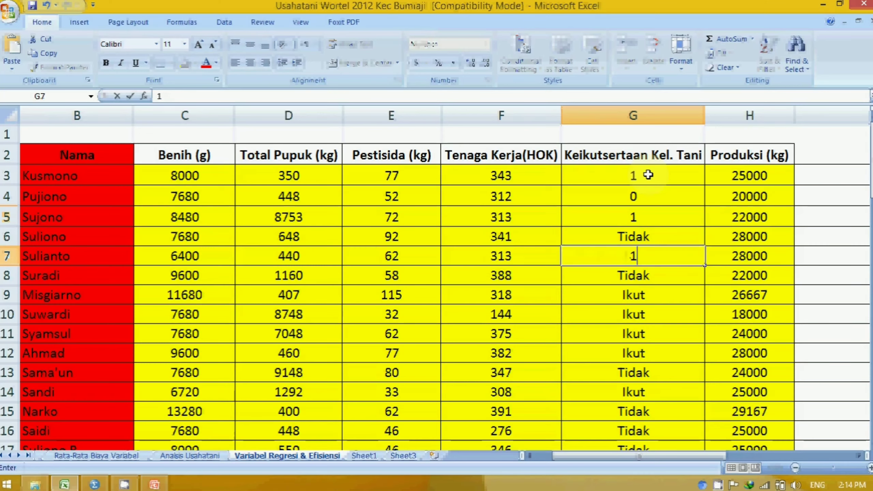
key("Return")
Replace the skipped Tidak entries in G6 and G8 with 0
key("Up")
key("Up")
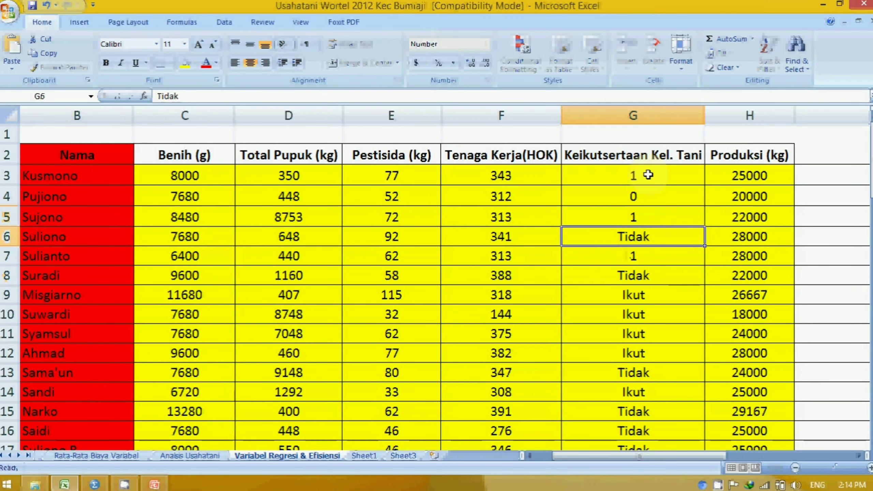
type("0")
key("Return")
key("Return")
type("0")
Copy the prepared 1/0 codes from J3:J65 into the Keikutsertaan Kel. Tani column, starting at G3
key("Right")
key("Right")
key("Right")
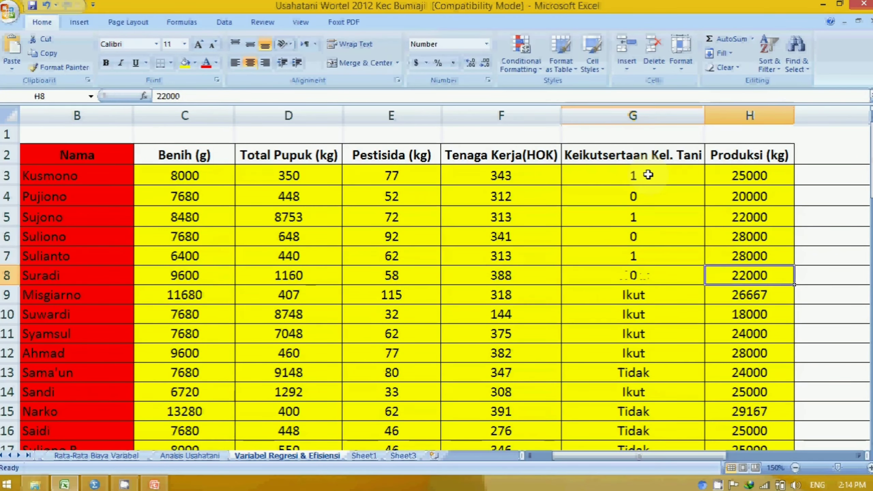
key("Right")
key("Left")
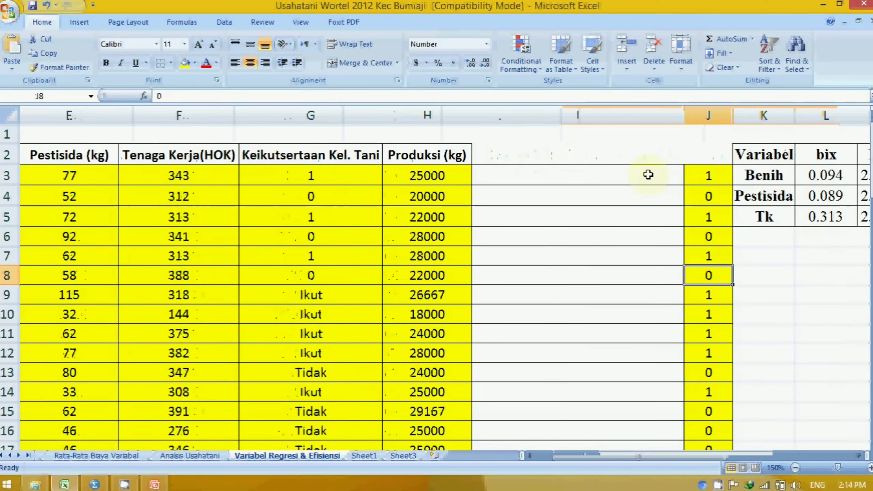
mouse_move(689, 167)
left_mouse_down()
mouse_move(705, 177)
mouse_move(724, 427)
mouse_move(730, 417)
mouse_move(713, 437)
mouse_move(704, 335)
mouse_move(708, 343)
mouse_move(714, 76)
mouse_move(704, 195)
mouse_move(704, 175)
left_mouse_up()
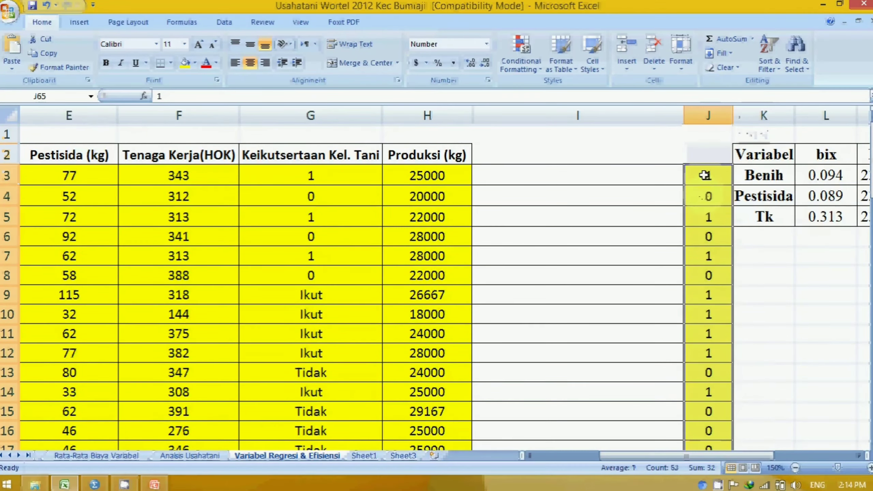
key("ctrl+c")
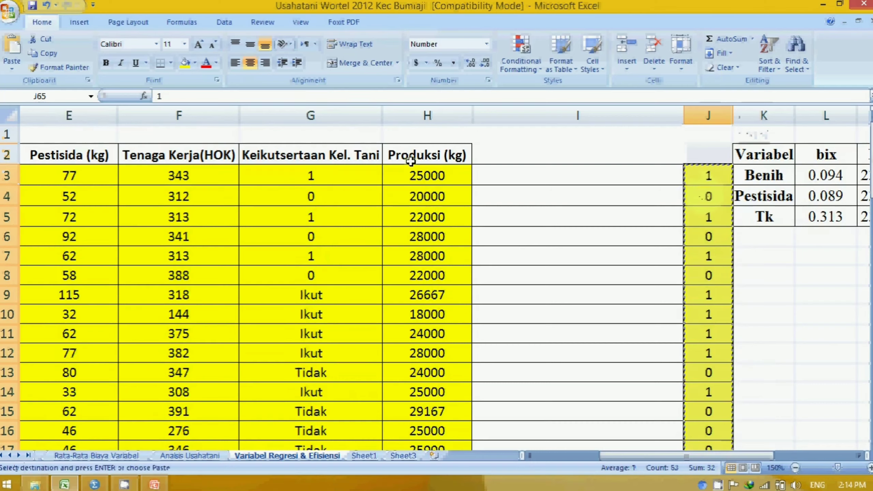
left_click(350, 173)
key("ctrl+v")
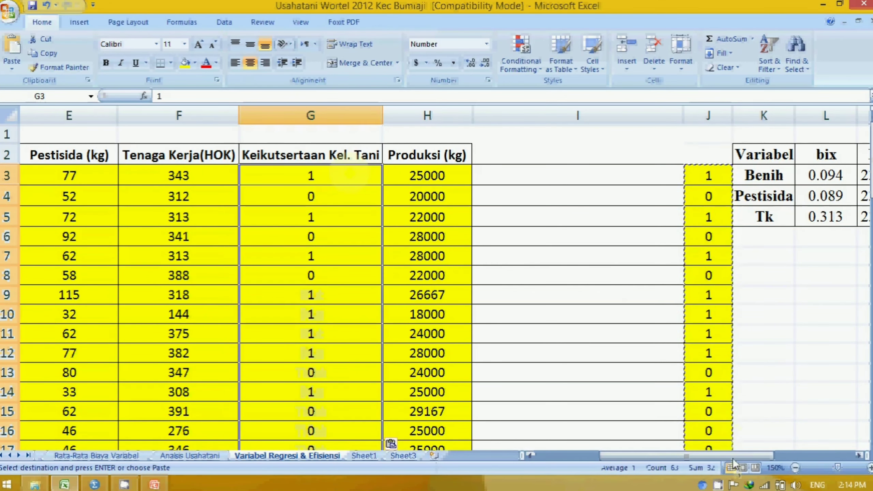
left_click_drag(733, 457, 671, 453)
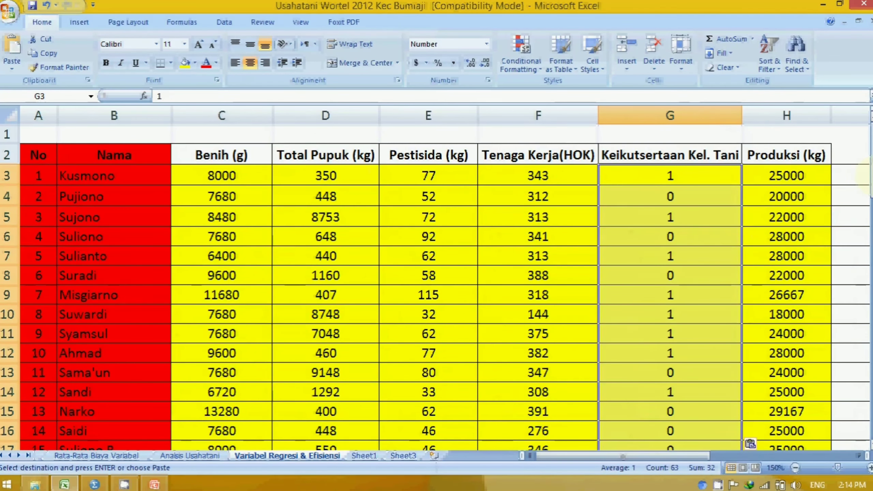
left_click_drag(872, 177, 870, 124)
left_click(837, 217)
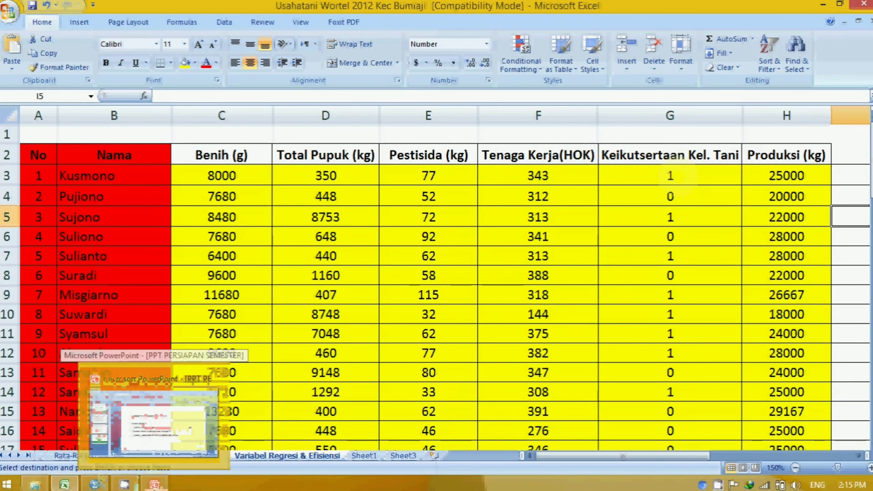
Compare the dummy types on slide 3 in PowerPoint with the Keikutsertaan Kel. Tani and Benih (g) columns in Excel
left_click(154, 485)
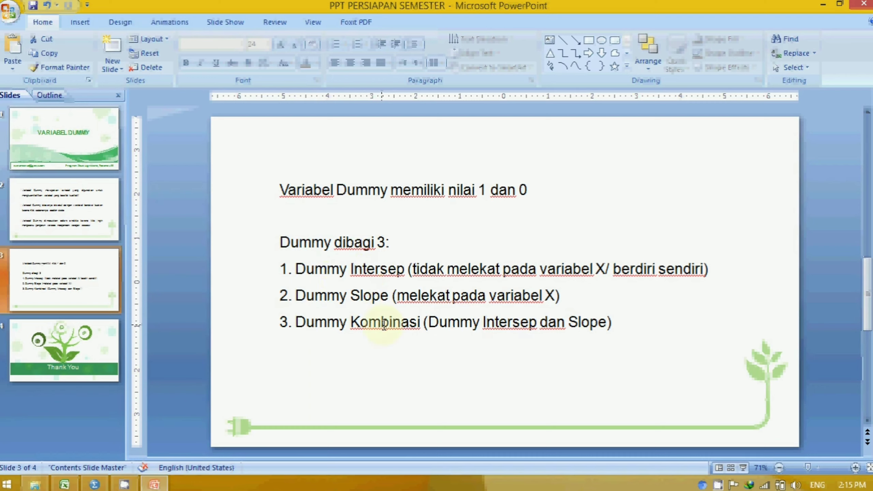
left_click(65, 484)
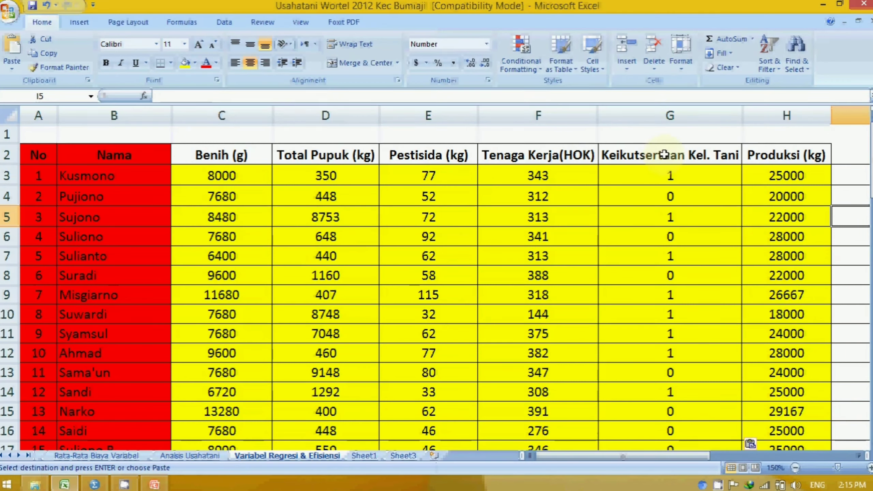
left_click(675, 155)
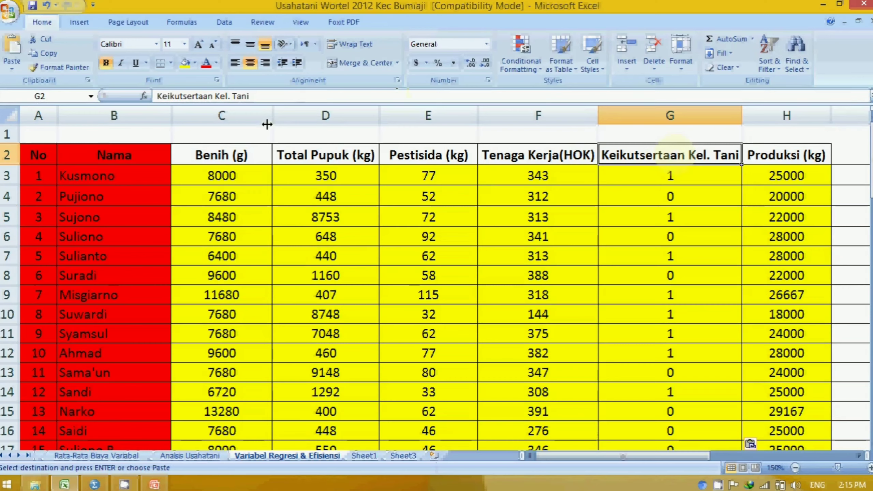
left_click(251, 154)
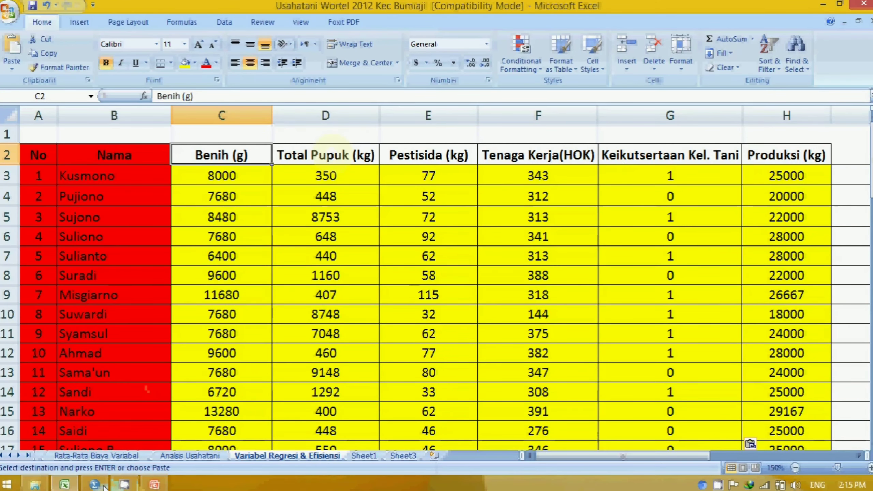
left_click(153, 485)
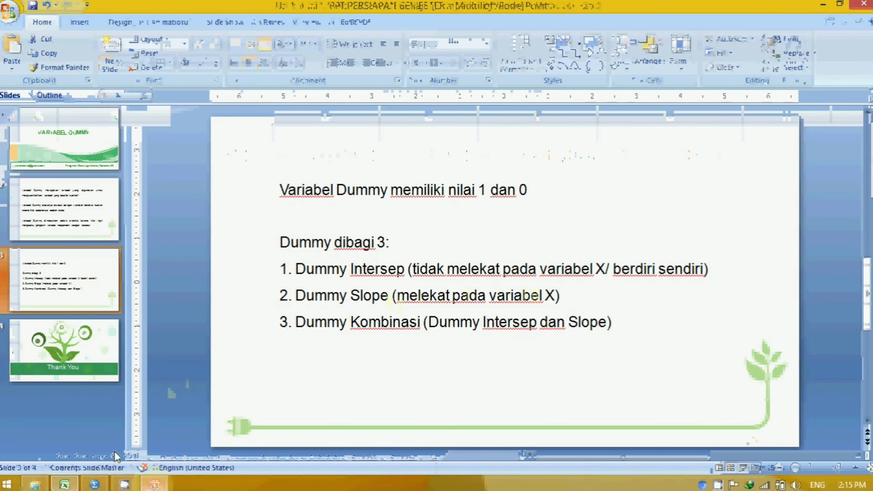
left_click(69, 485)
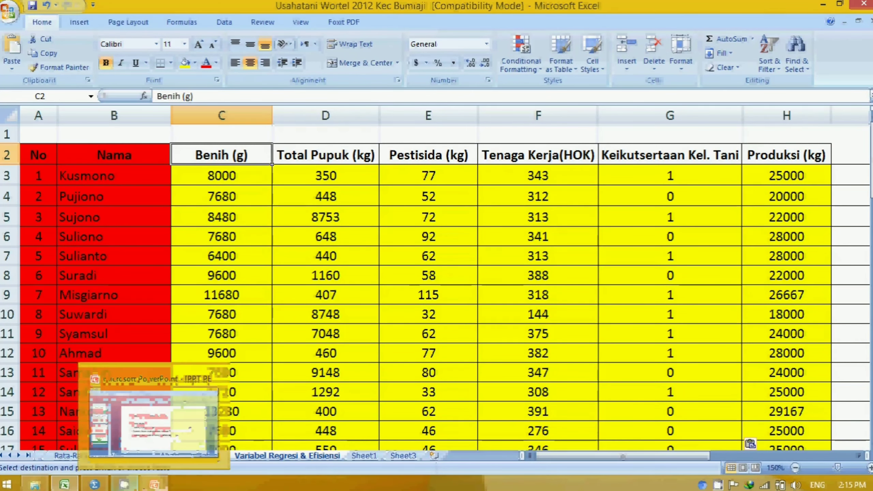
Switch to PowerPoint and highlight the Dummy Slope definition "melekat pada variabel X" and the word "Intersep" on slide 3
left_click(156, 485)
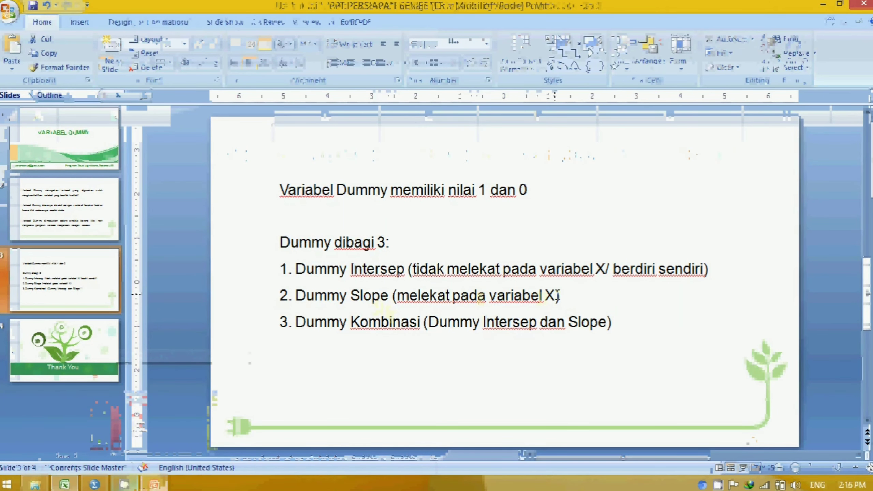
left_click_drag(557, 295, 490, 296)
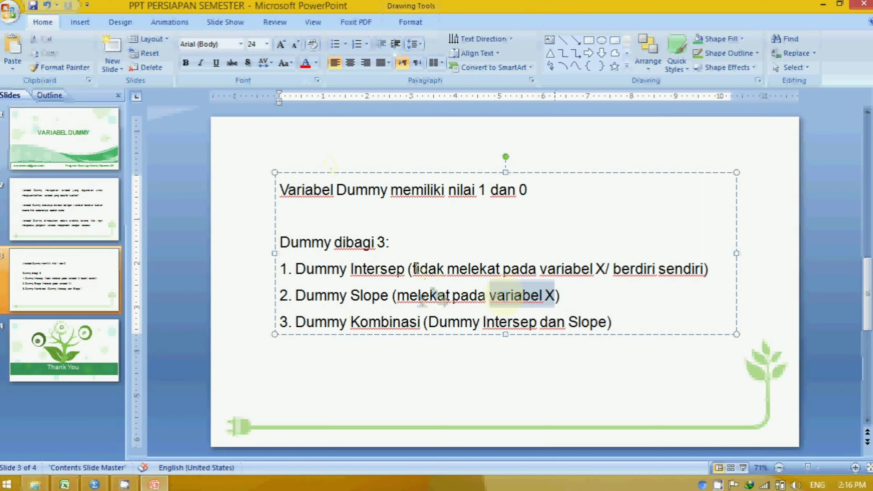
key("ctrl+shift+Left")
key("ctrl+shift+Left")
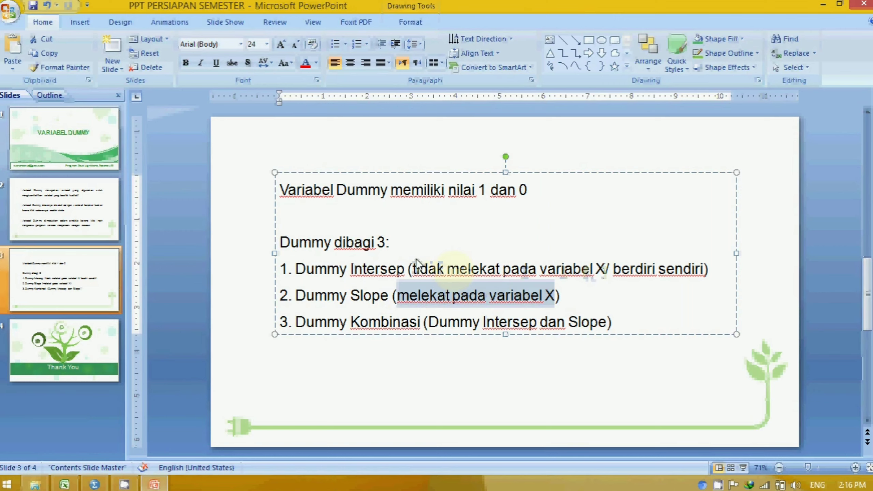
double_click(354, 269)
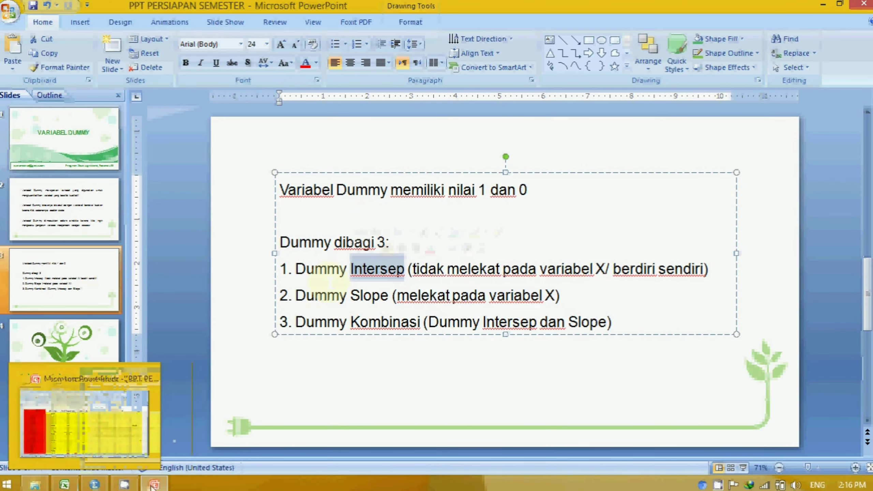
Switch to Excel and review the variable headings in row 2, from Benih (g) through Produksi (kg)
mouse_move(156, 486)
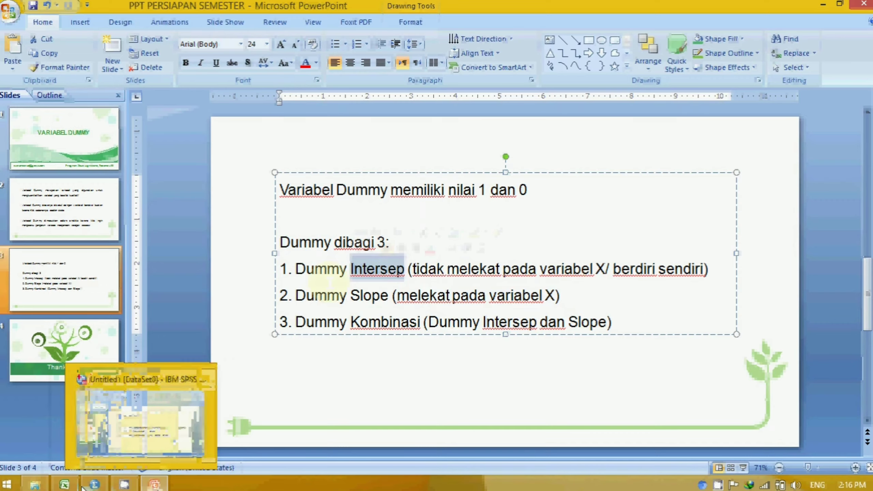
left_click(64, 485)
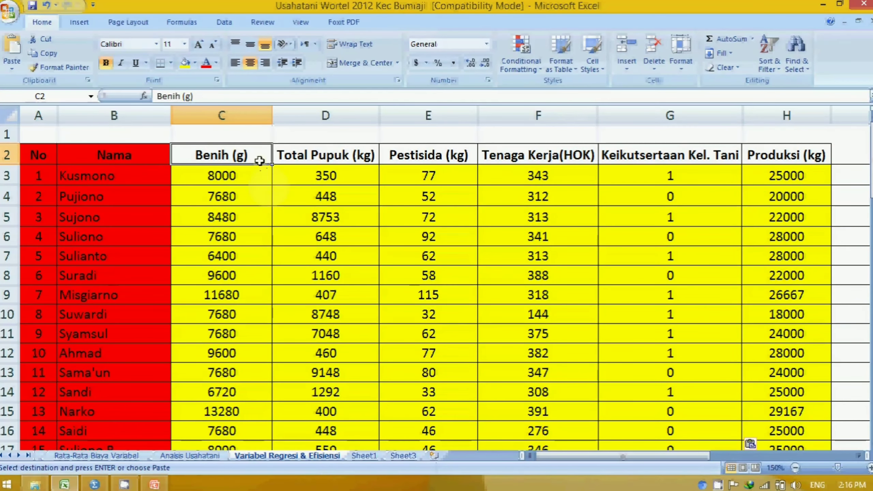
key("Right")
key("Right")
key("Right")
key("Right")
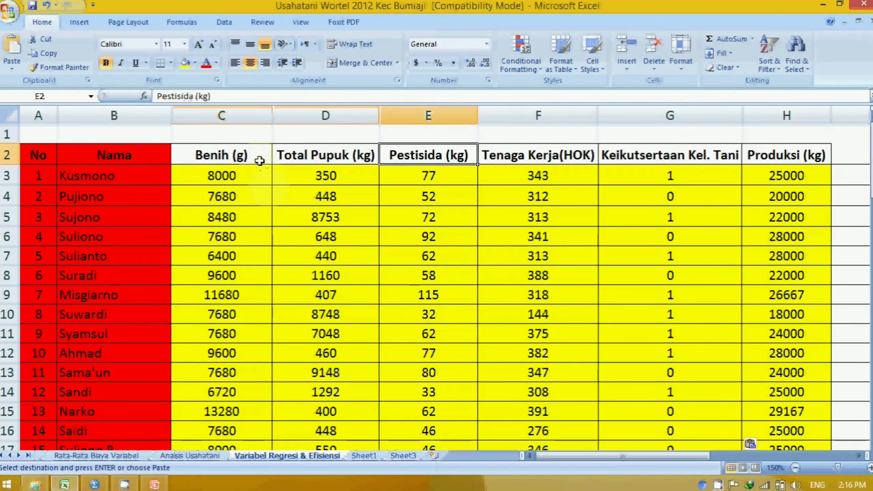
key("Left")
key("Left")
key("Left")
key("Left")
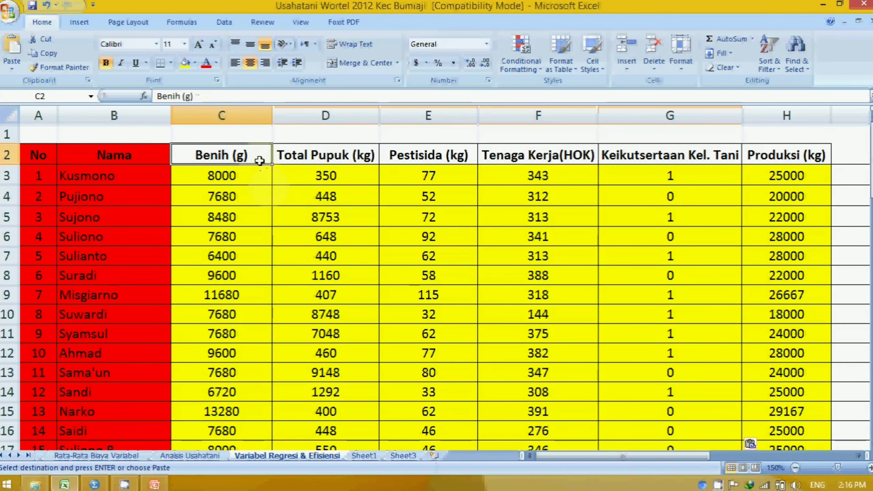
key("Right")
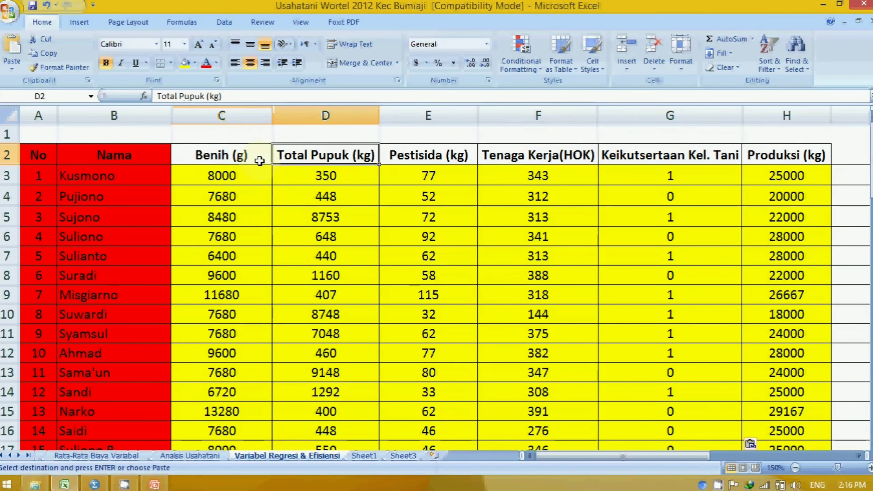
key("Right")
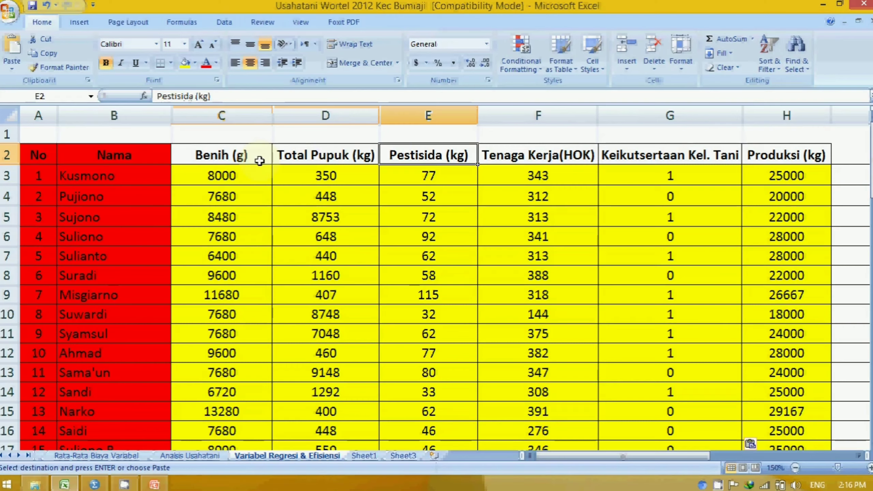
key("Right")
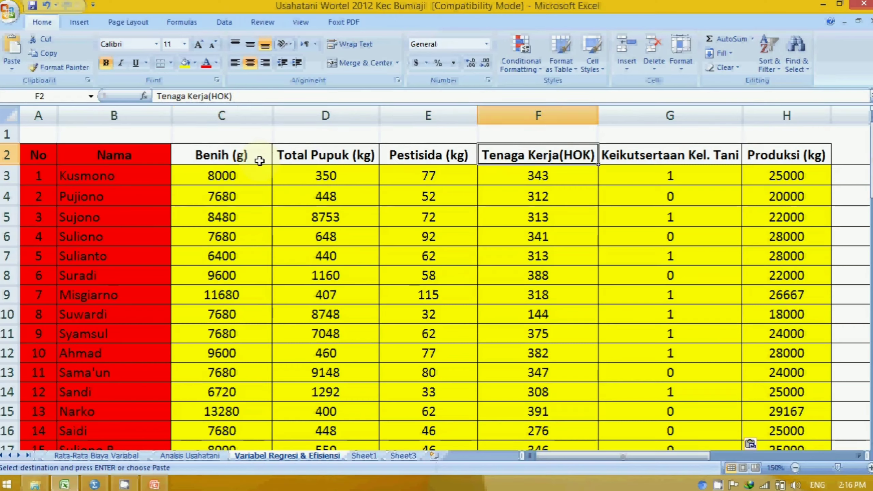
key("Right")
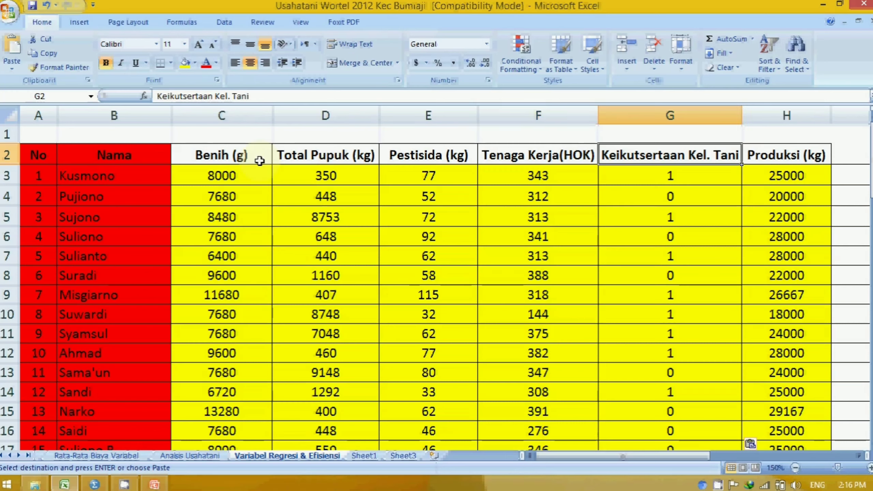
key("Right")
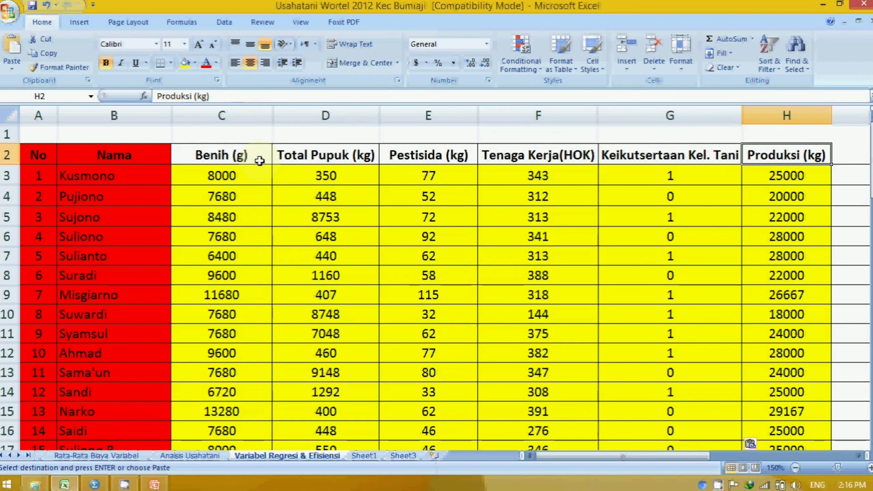
Copy the variable data in C3:H65 and paste it into the SPSS Data View, starting at row 1 of the first column
left_click_drag(239, 175, 780, 282)
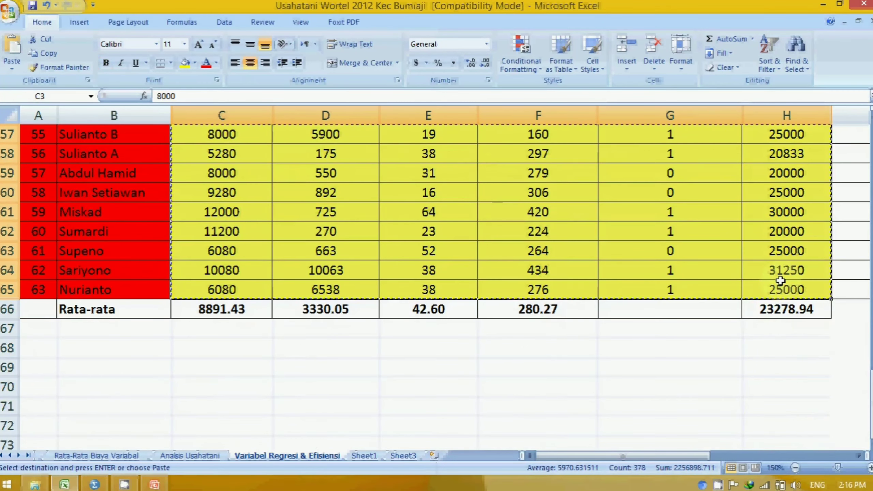
key("ctrl+c")
left_click(96, 485)
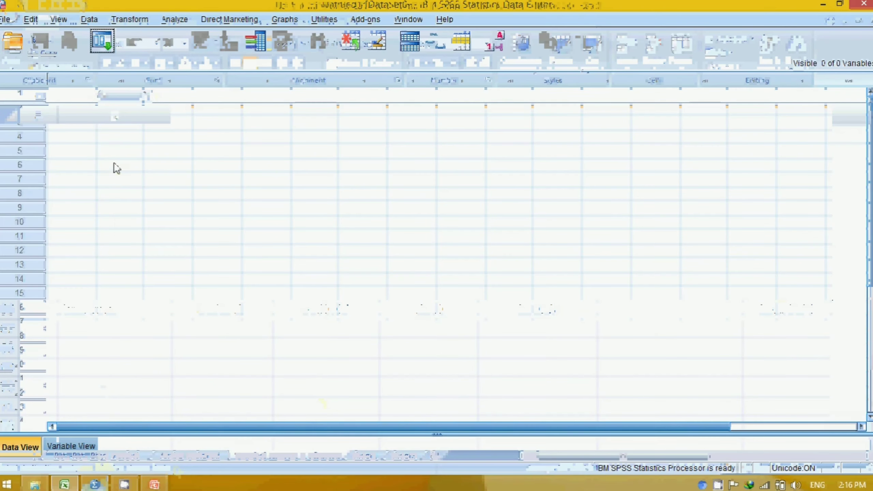
left_click(72, 95)
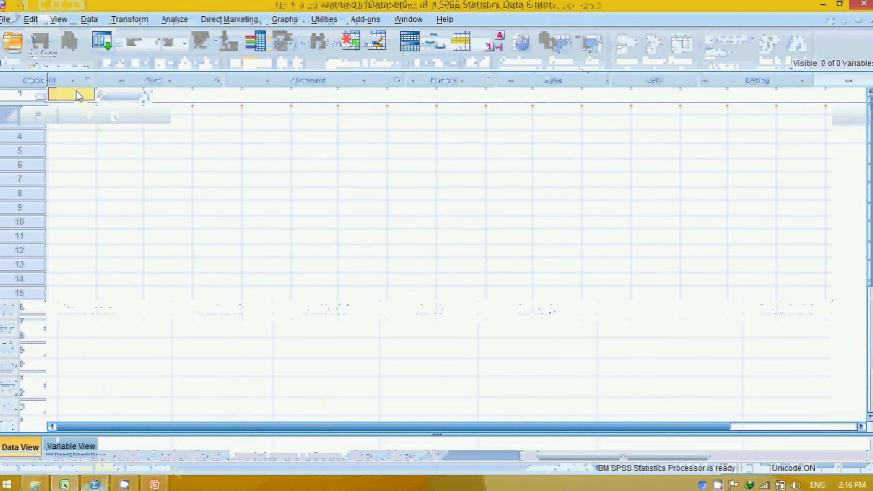
key("ctrl+v")
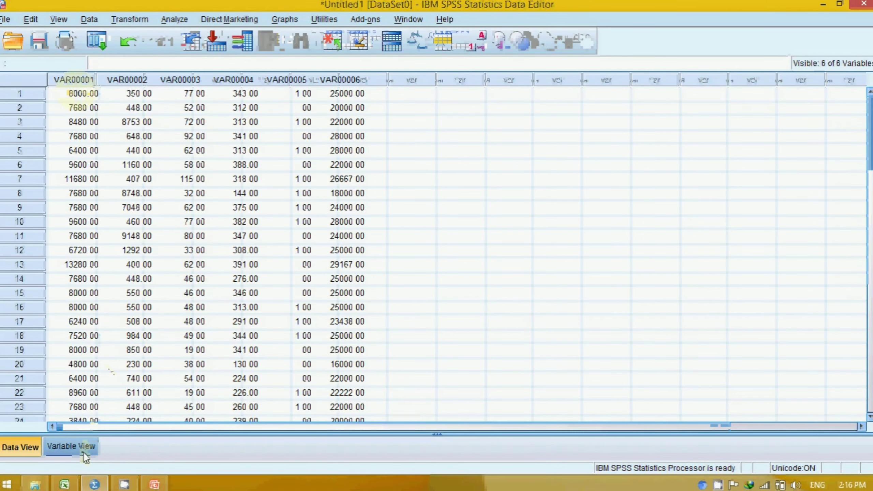
Name the first four variables BENIH, PUPUK, PESTISIDA and TK in the SPSS variable definitions
left_click(71, 447)
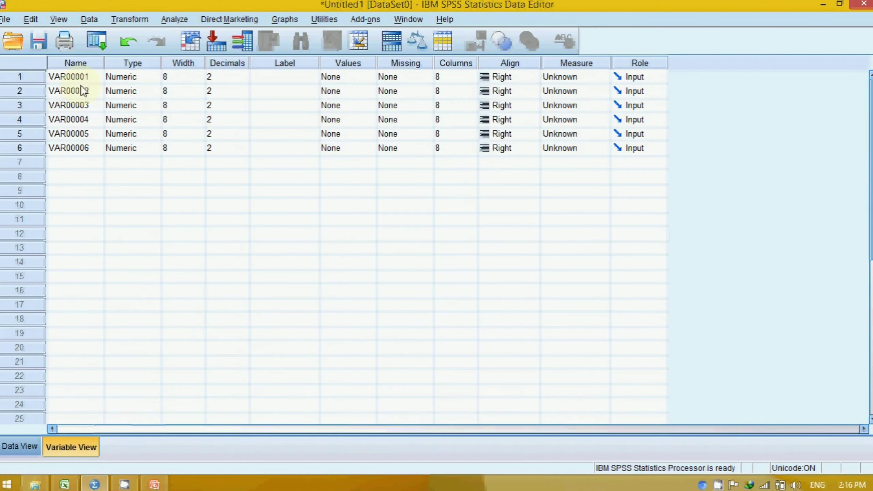
left_click(78, 77)
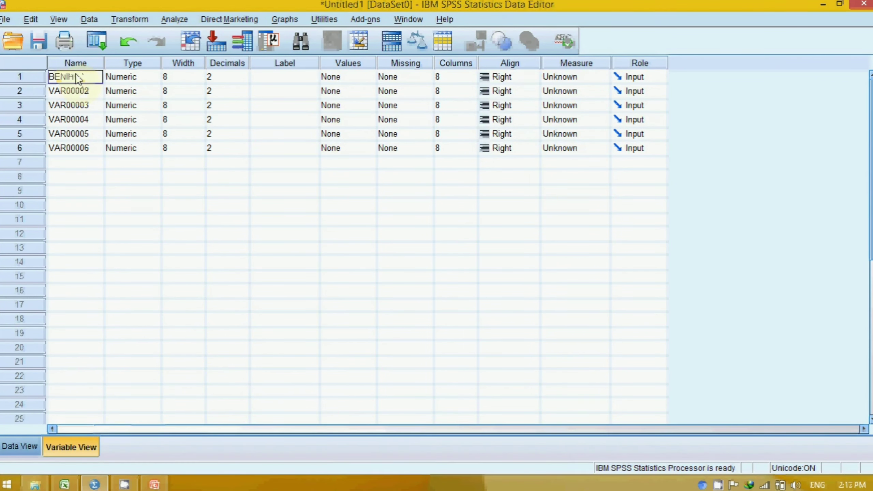
type("BENIH")
key("Return")
type("PUPUK")
key("Return")
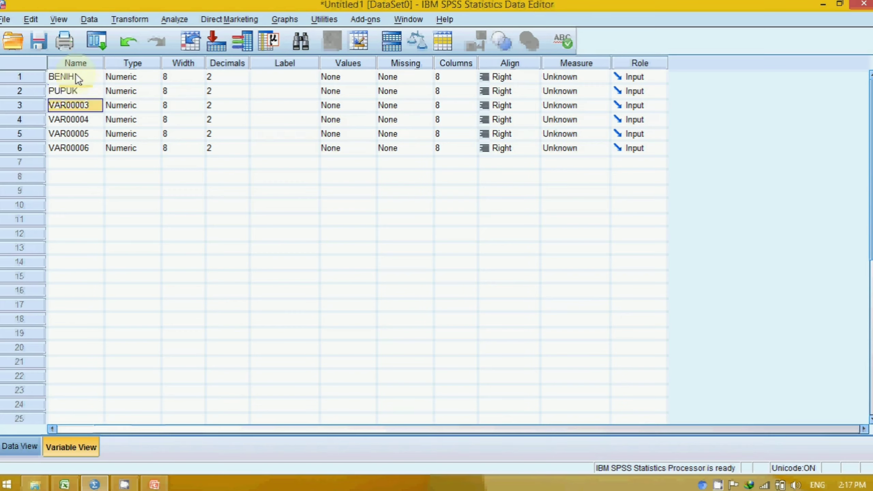
type("PESTISIDA")
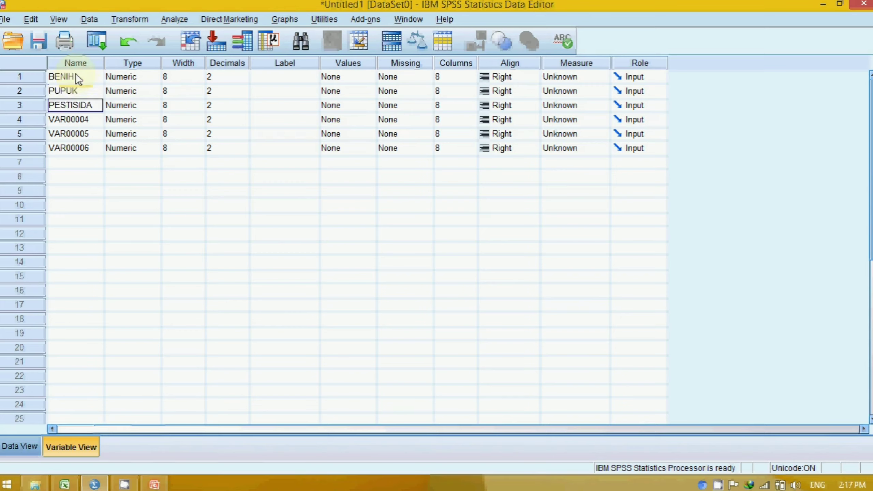
key("Return")
type("TK")
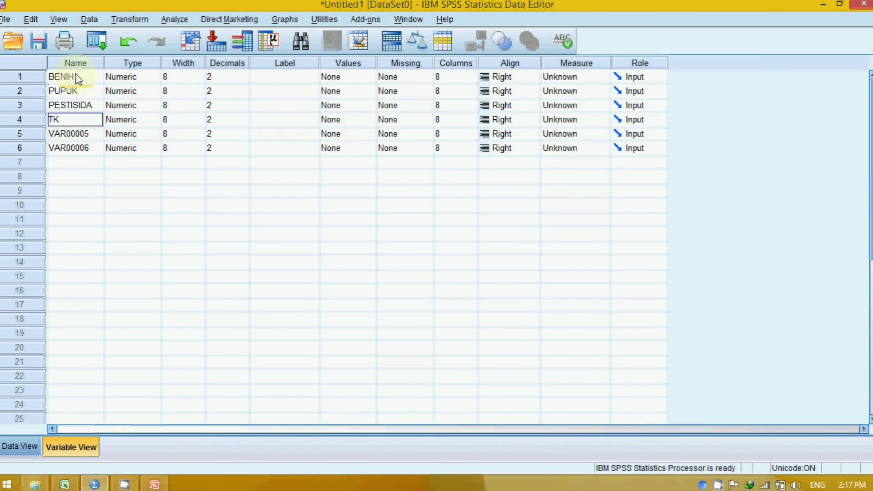
key("Return")
Name the fifth variable KEIKUTSERTAN.KT and the sixth PRODUKSI, and return to the data values
type("KE")
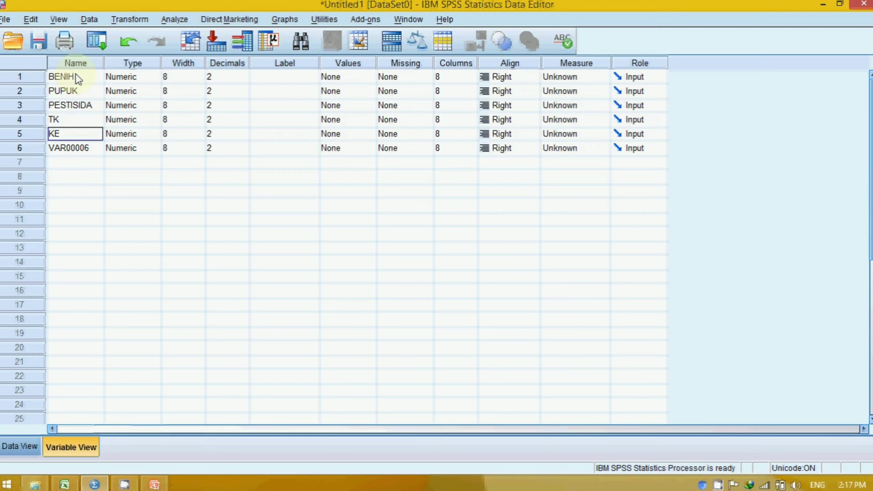
type("IKUTSERTAN.k")
key("BackSpace")
type("KT")
key("Return")
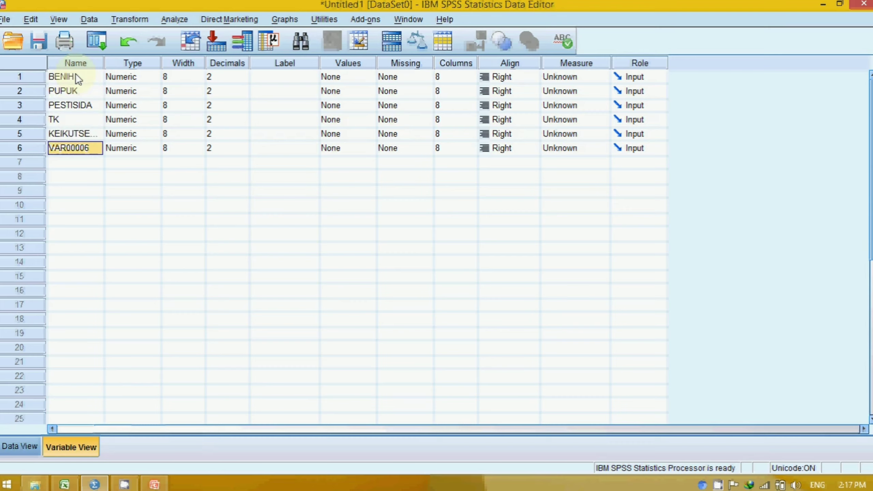
type("PRODUKSI")
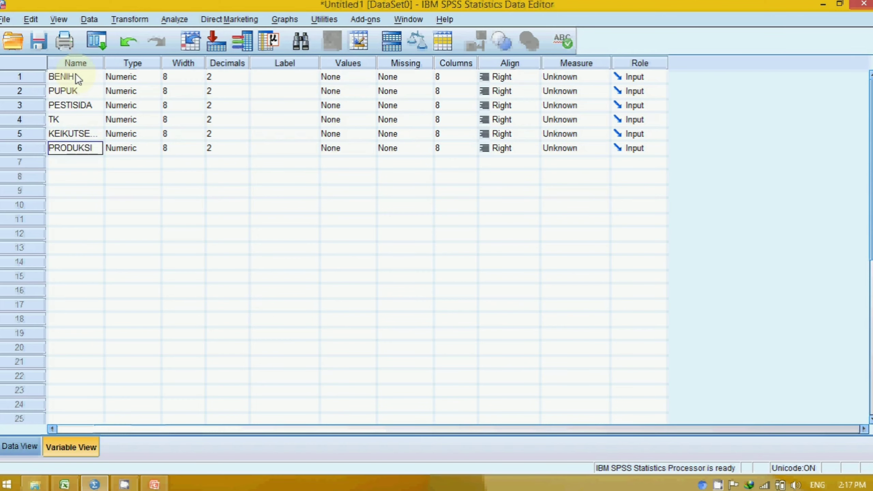
left_click(24, 444)
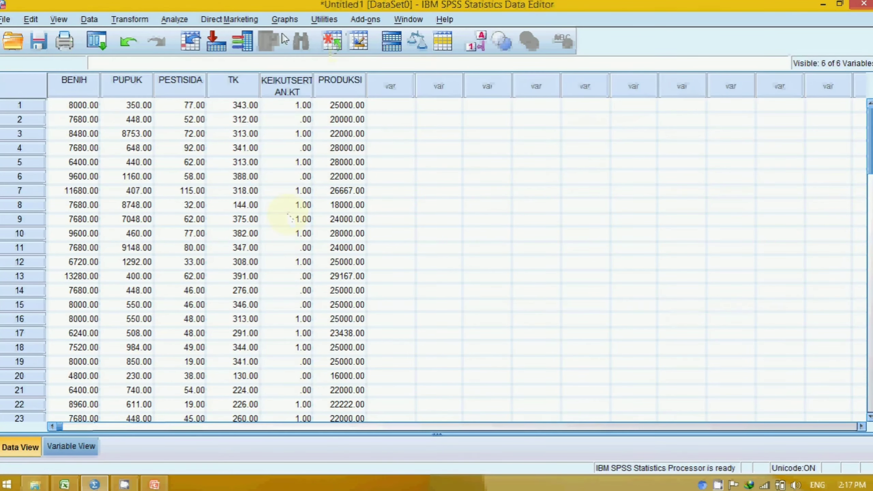
Start a Linear Regression analysis with PRODUKSI as the dependent variable
left_click(183, 20)
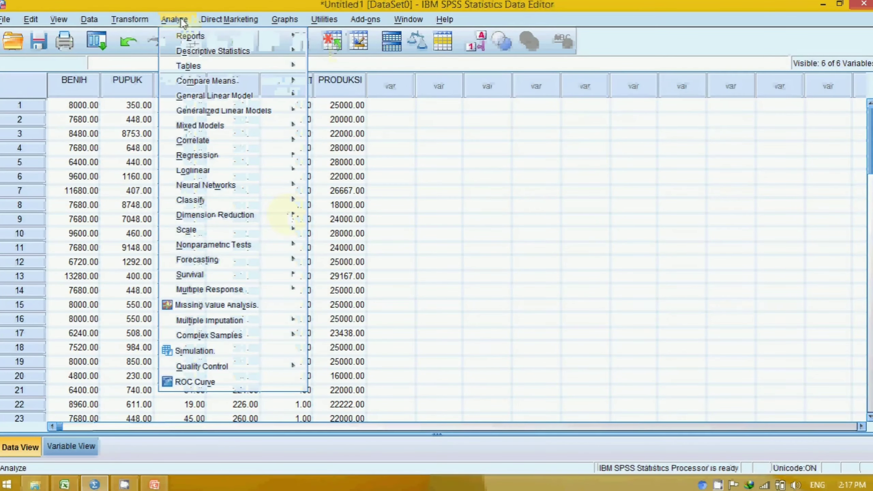
mouse_move(268, 156)
left_click(336, 169)
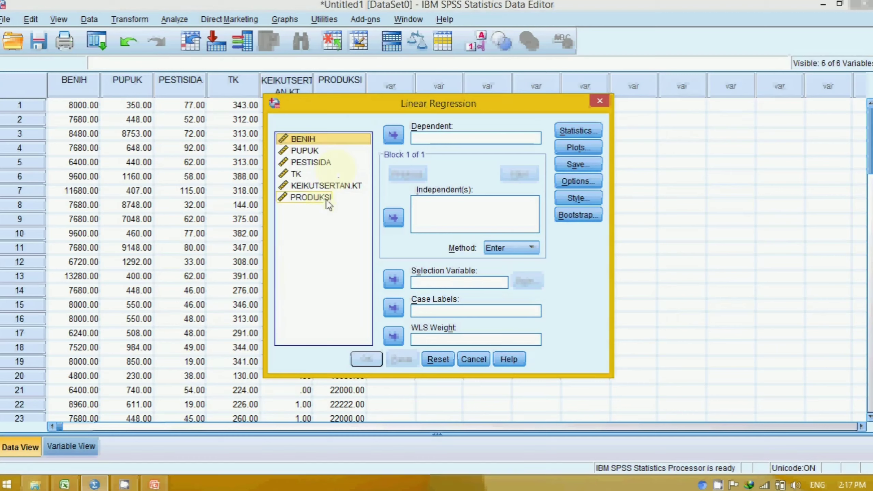
left_click(326, 199)
left_click(393, 135)
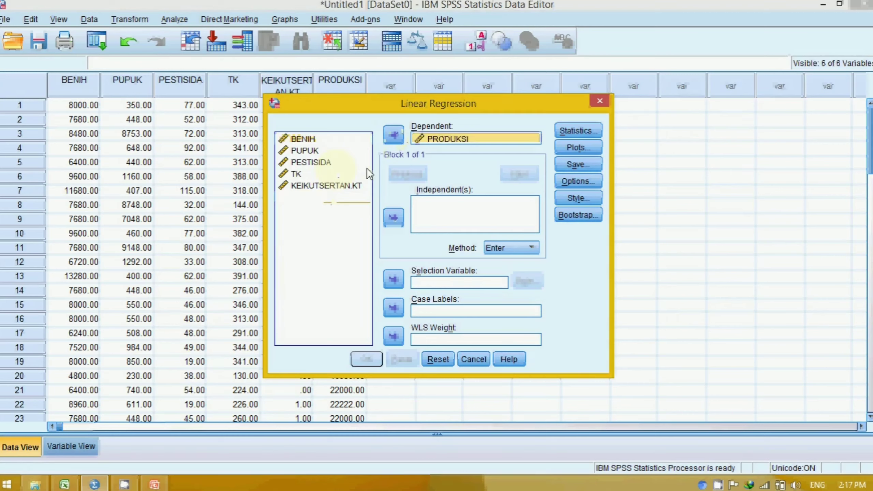
Add BENIH, PUPUK, PESTISIDA, TK and KEIKUTSERTAN.KT as independent variables and run the regression
left_click(345, 210)
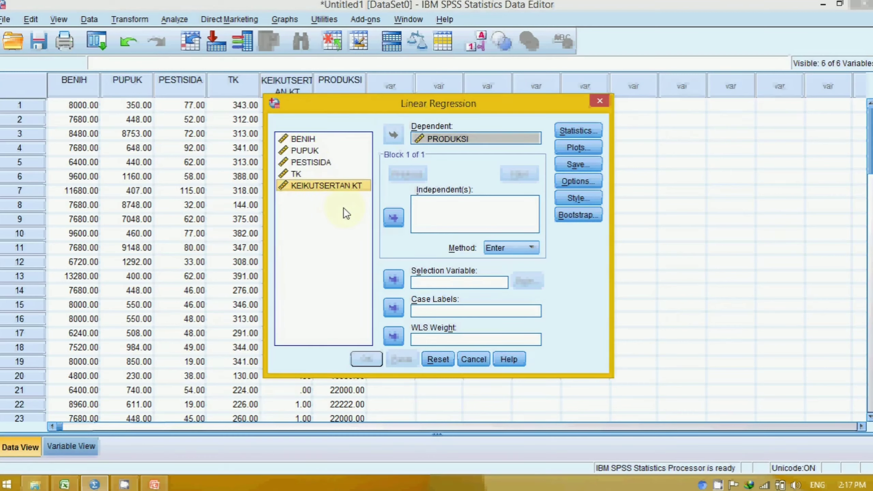
key("ctrl+a")
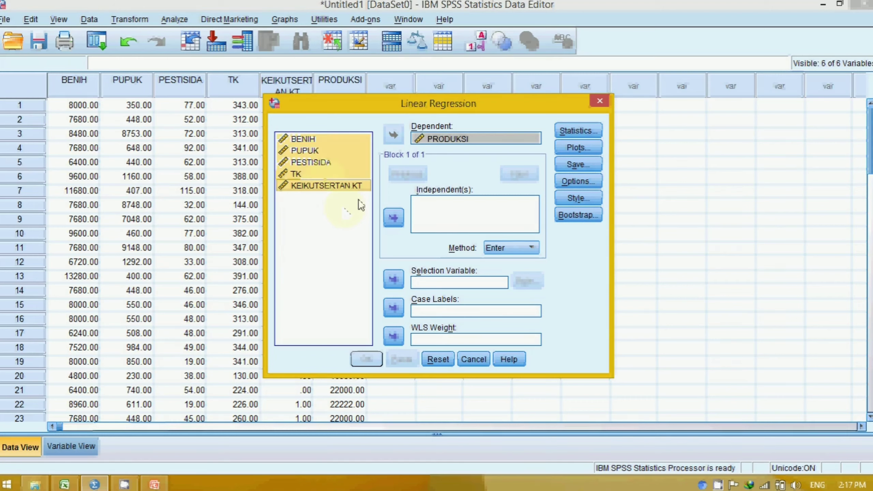
left_click(394, 218)
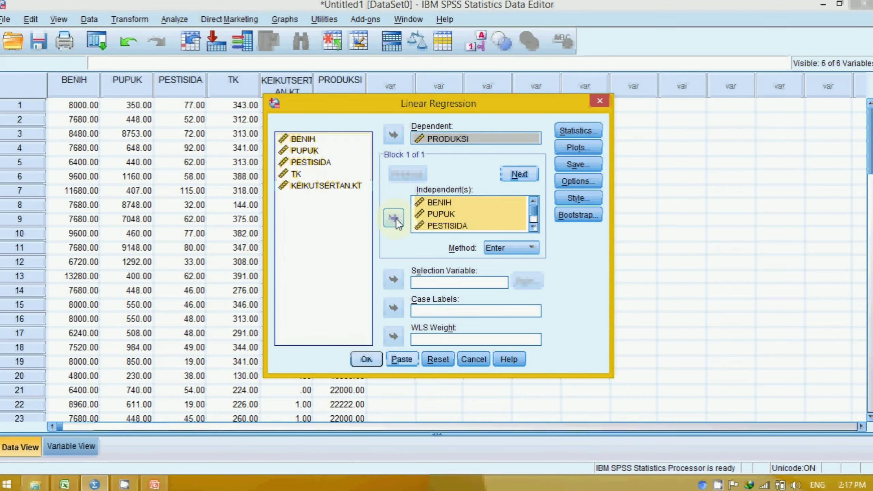
left_click(332, 185)
left_click(534, 226)
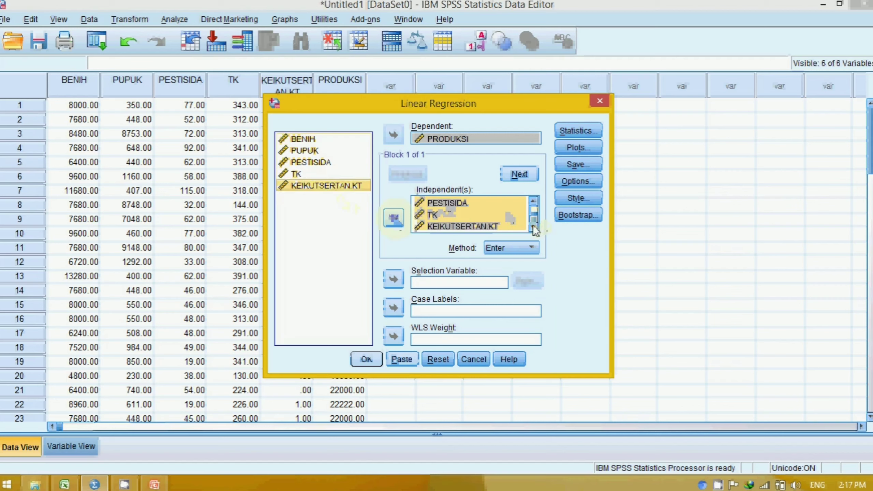
left_click(491, 227)
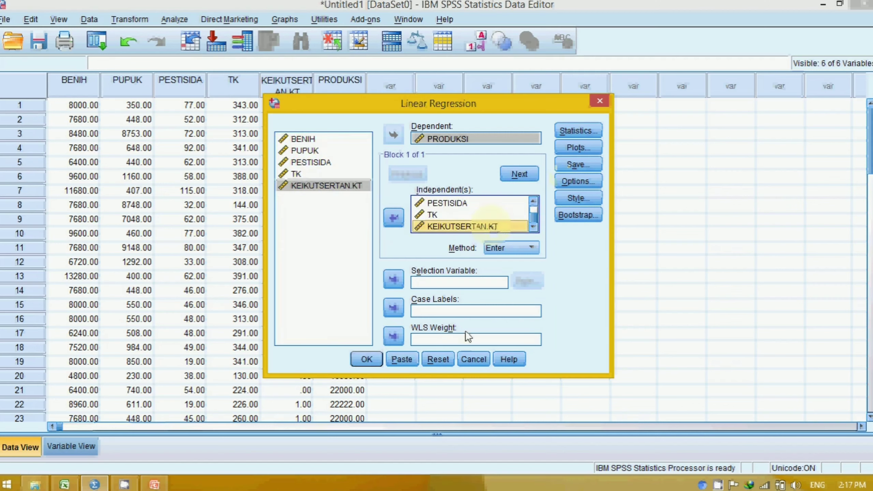
left_click(367, 360)
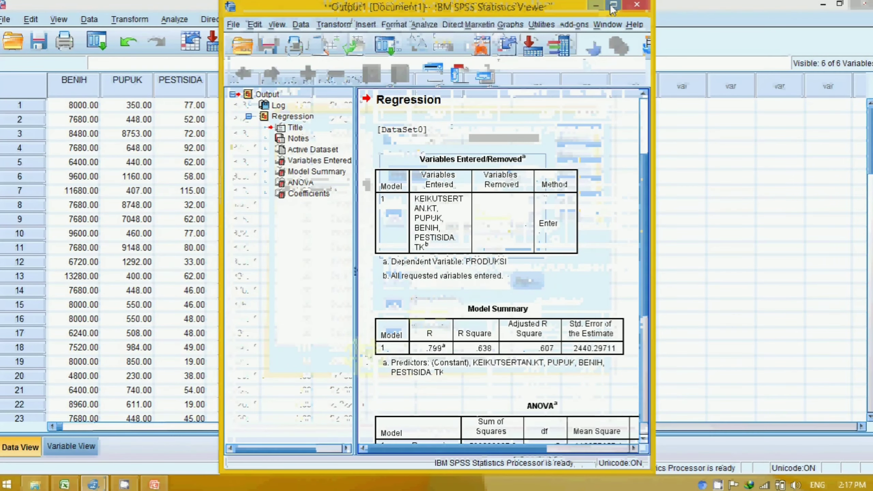
Maximize the regression output and examine the KEIKUTSERTAN.KT row in the Coefficients table
left_click(613, 4)
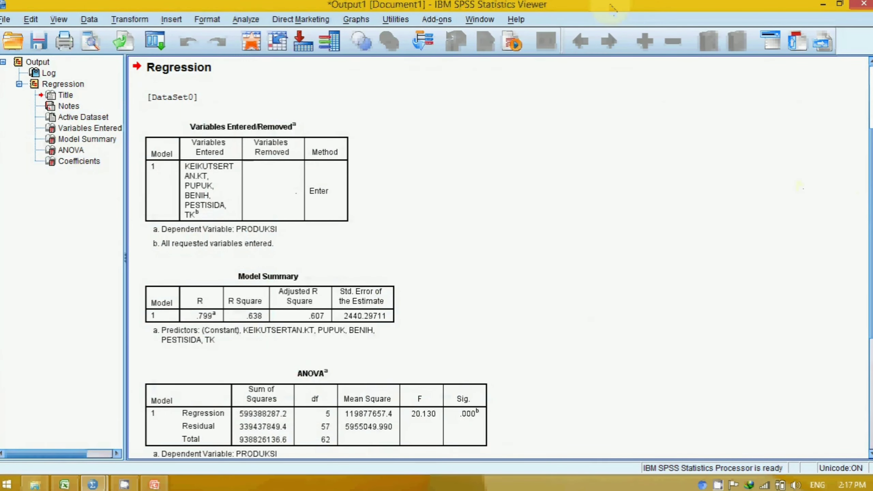
scroll(309, 241, "down", 5)
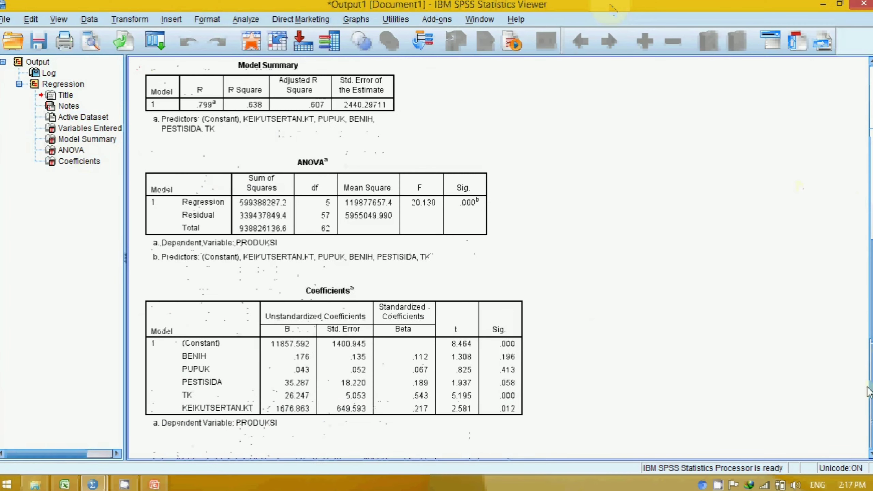
left_click(191, 413)
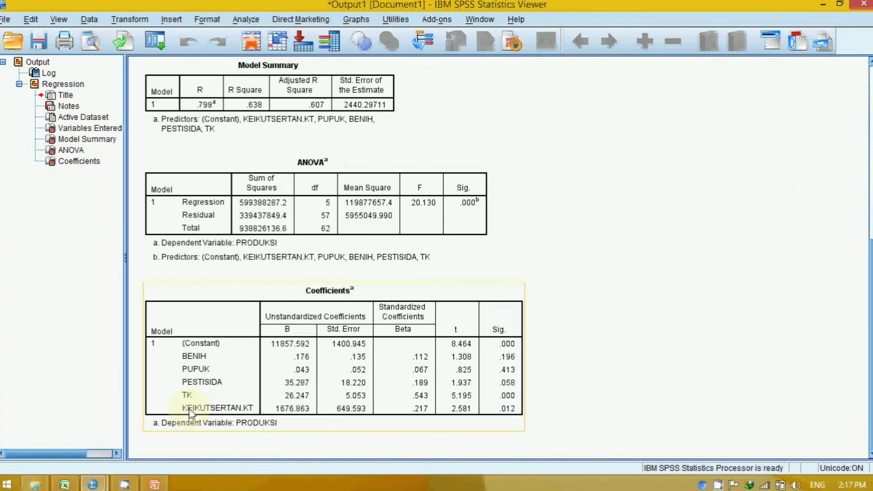